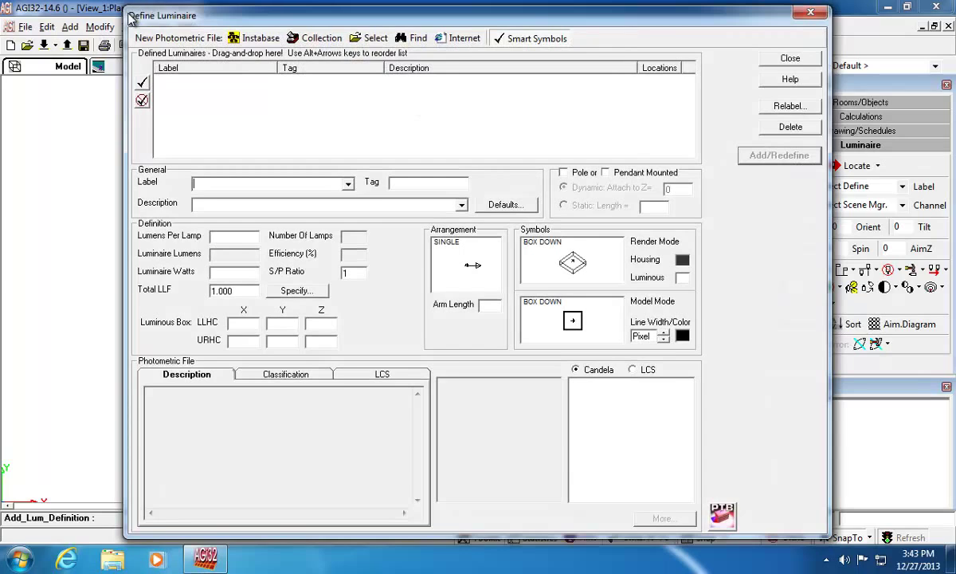
# Move the Define Luminaire dialog off the screen's edge, cancel the command, and try to locate a luminaire
pyautogui.moveTo(127, 15); pyautogui.dragTo(955, 20)
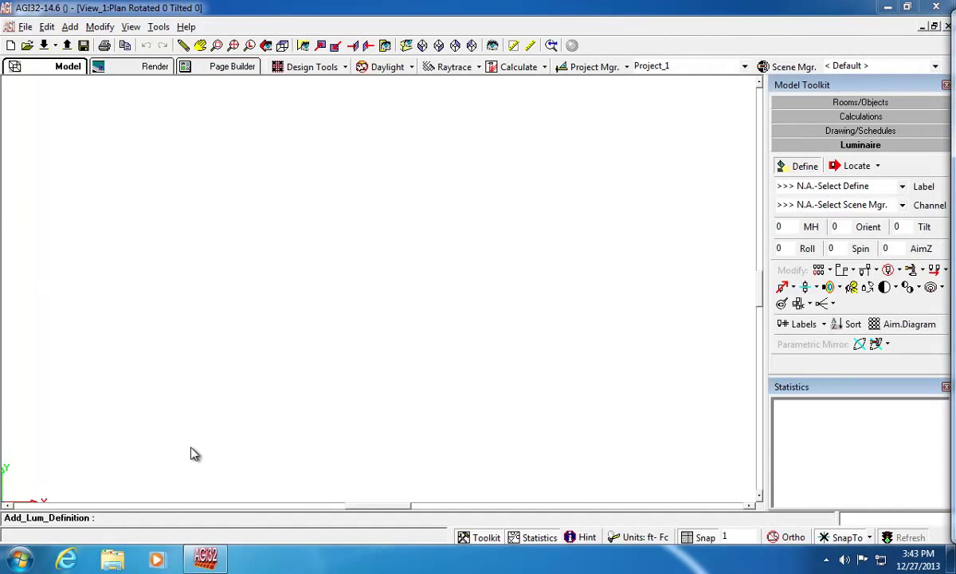
pyautogui.click(56, 522)
pyautogui.press('Escape')
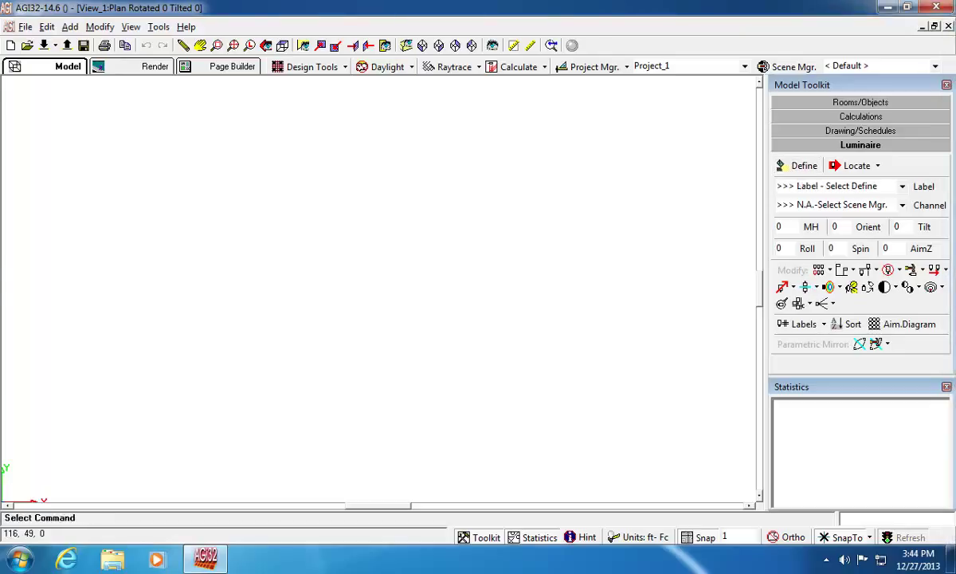
pyautogui.click(839, 166)
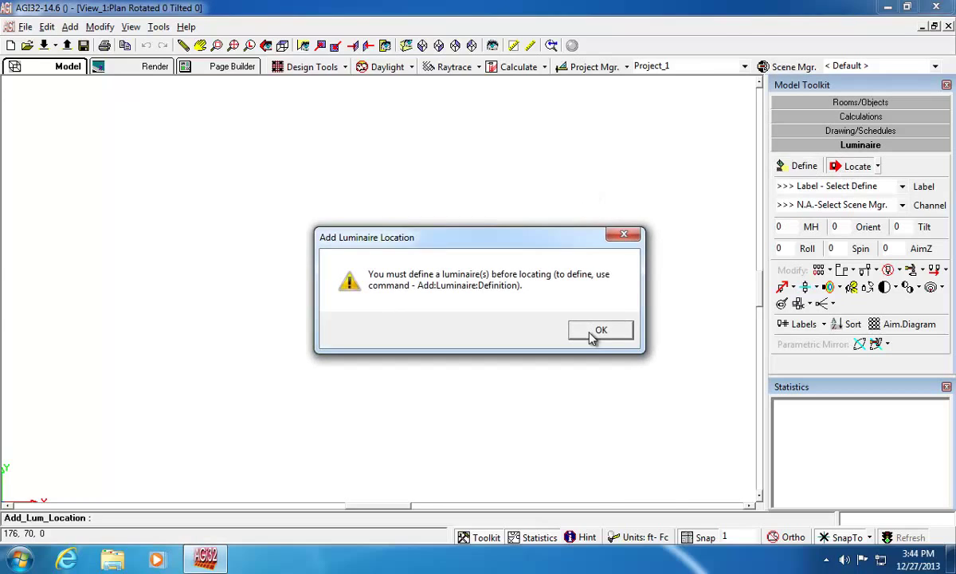
pyautogui.click(596, 331)
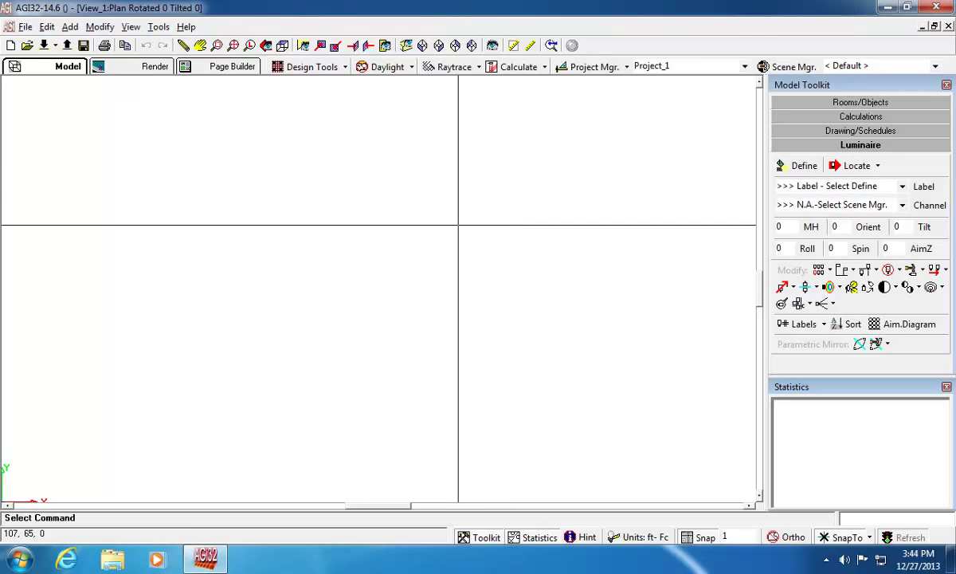
# Reopen the Define Luminaire dialog, move it past the edge of the screen and exit AGi32
pyautogui.click(777, 168)
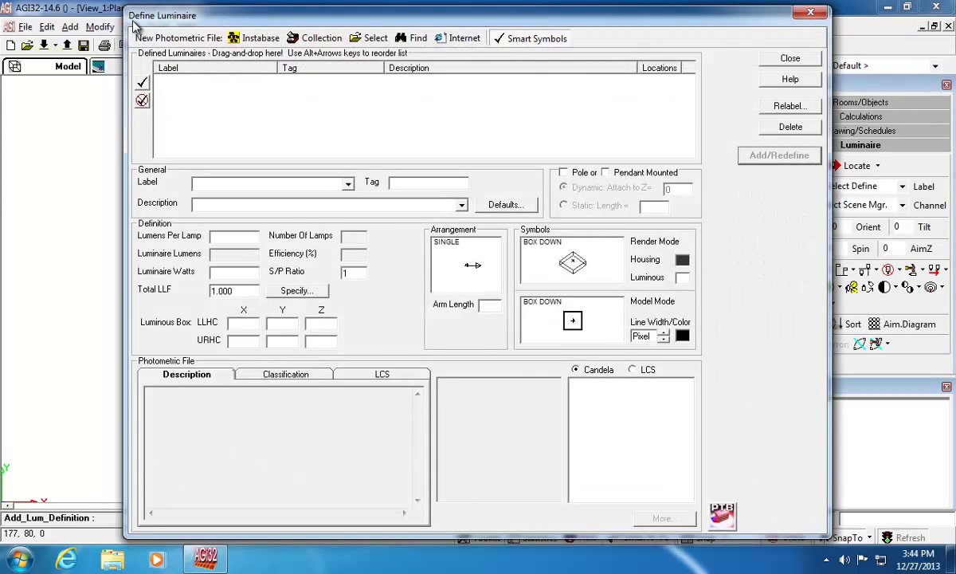
pyautogui.moveTo(134, 17); pyautogui.dragTo(886, 38)
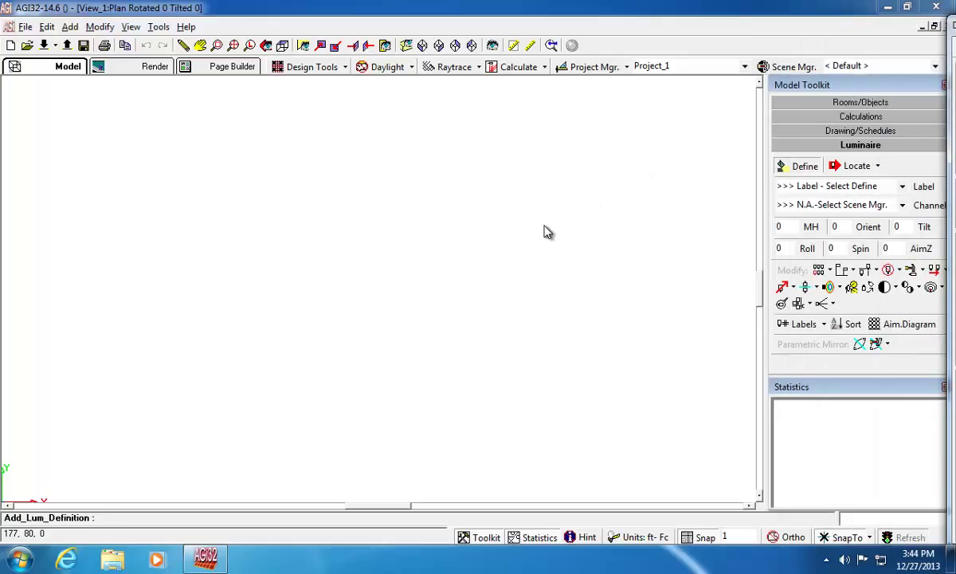
pyautogui.click(928, 7)
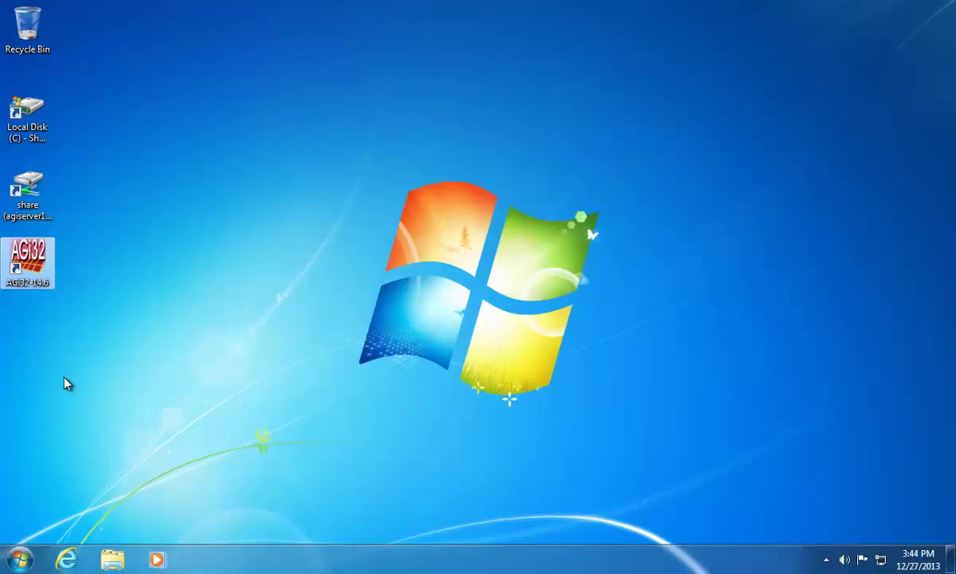
# Search Windows for regedit and launch the Registry Editor, allowing it to make changes to the computer
pyautogui.click(24, 563)
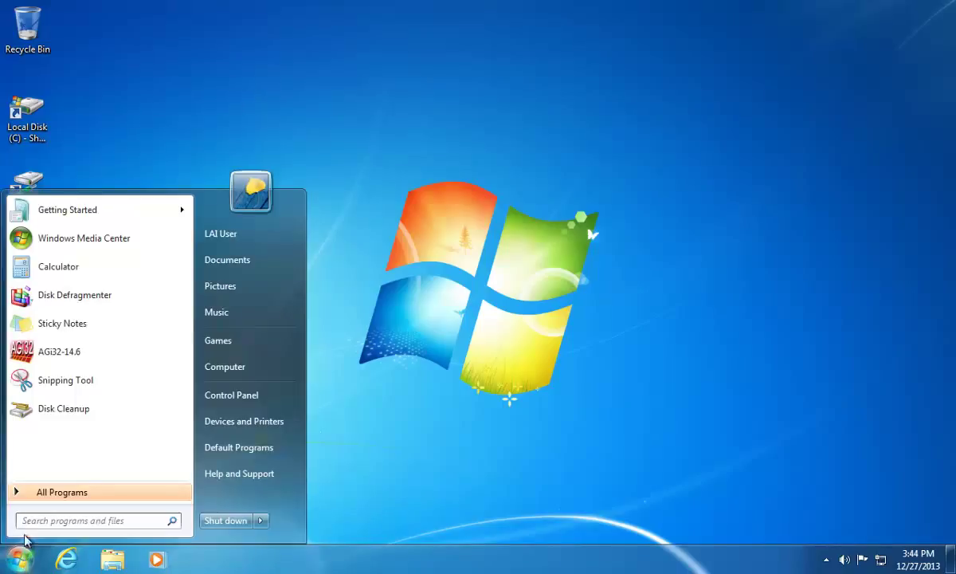
pyautogui.click(36, 522)
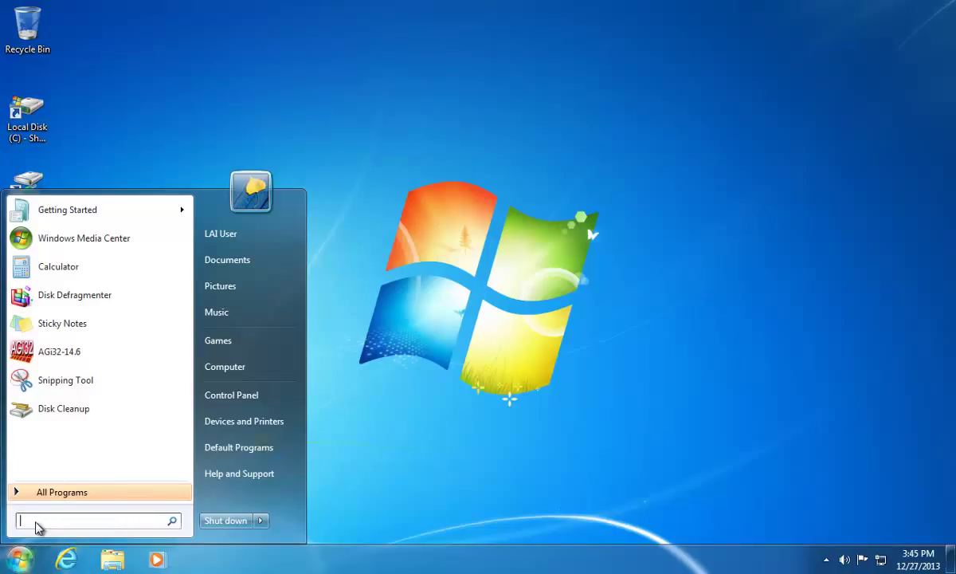
pyautogui.write('regedit')
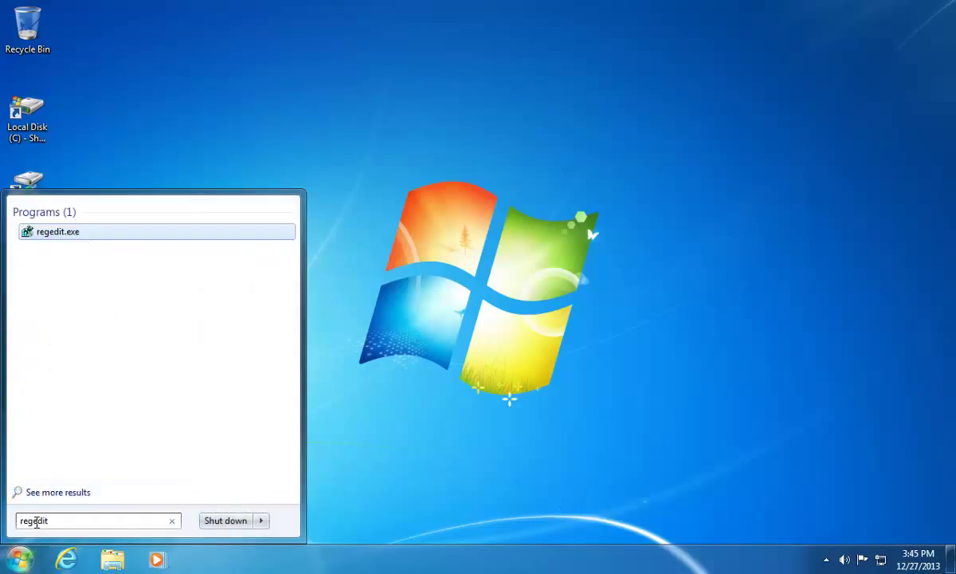
pyautogui.click(73, 239)
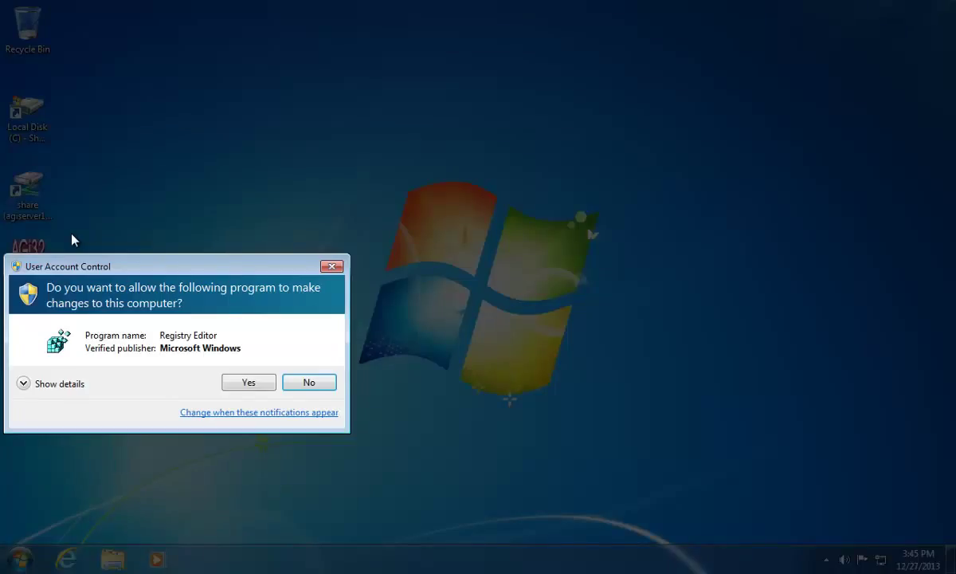
pyautogui.click(247, 384)
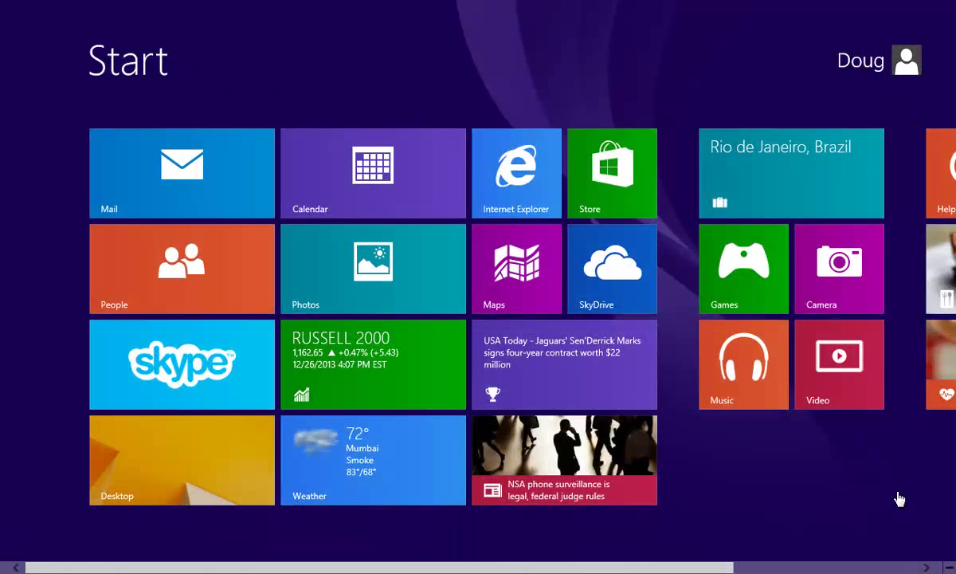
# Find regedit with the Search charm on the Windows 8 Start screen and launch it with permission to make changes
pyautogui.moveTo(951, 567)
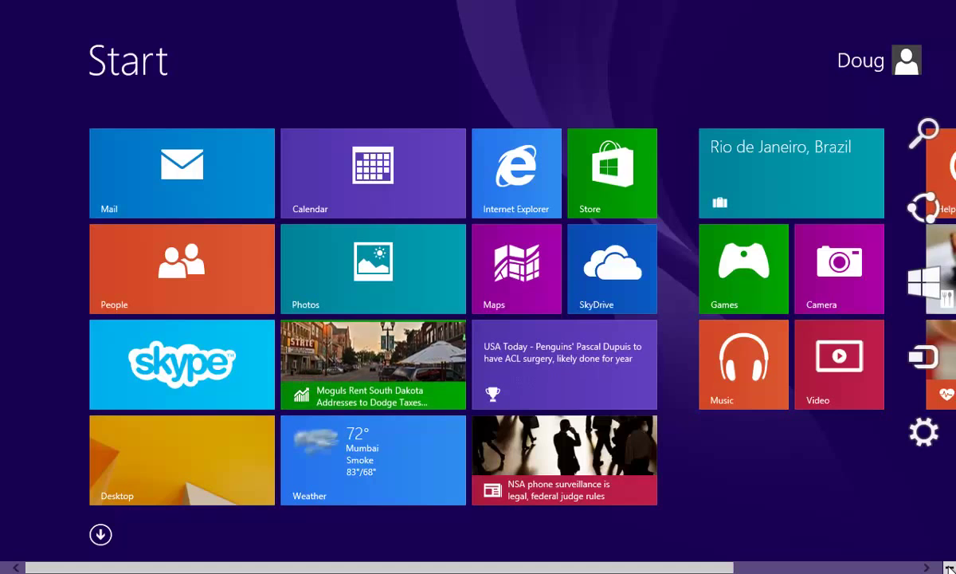
pyautogui.click(948, 567)
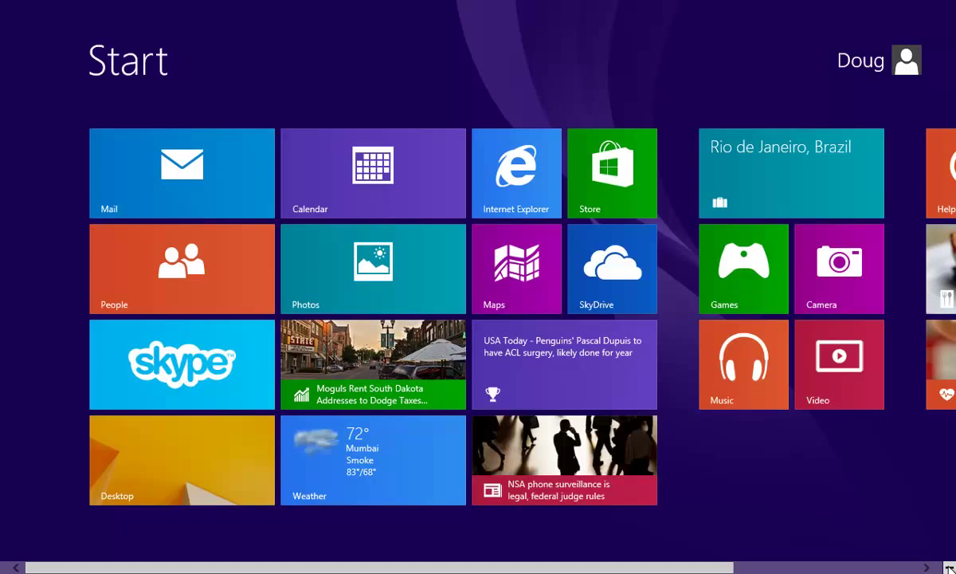
pyautogui.moveTo(948, 568)
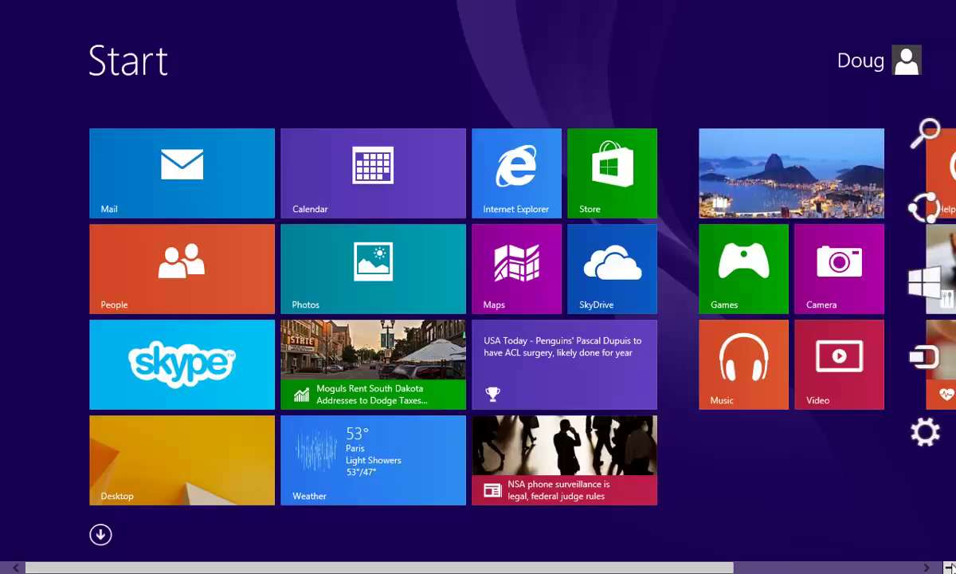
pyautogui.click(924, 140)
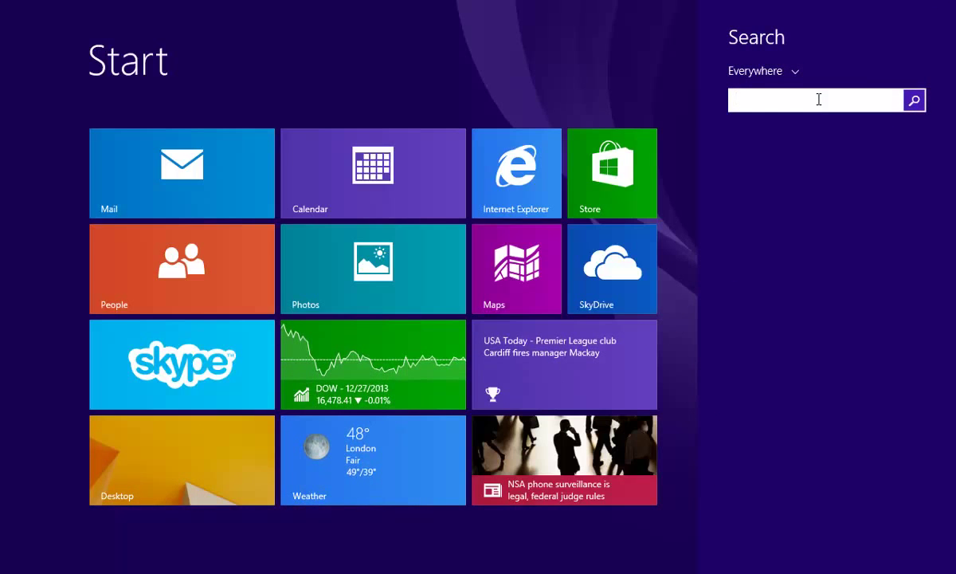
pyautogui.write('regedit')
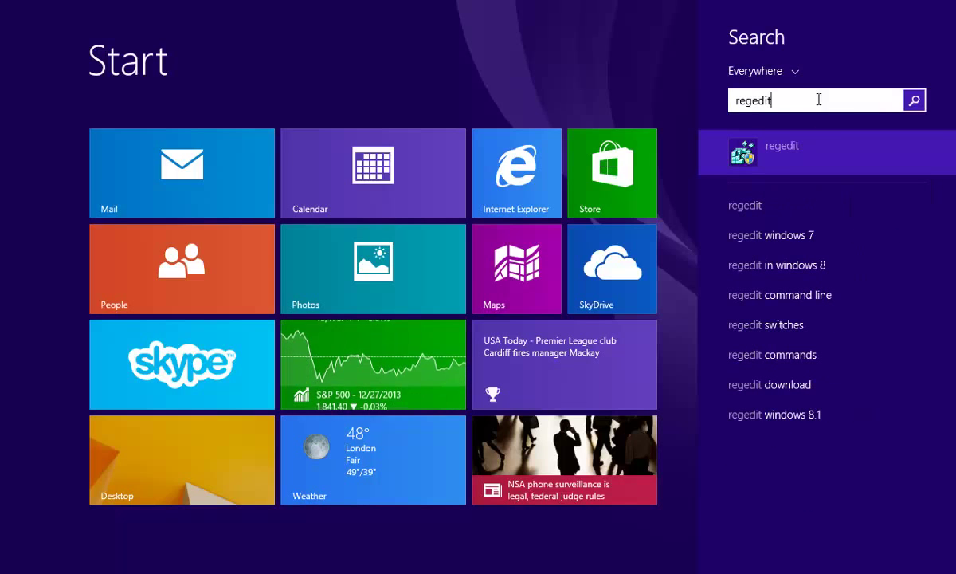
pyautogui.click(749, 153)
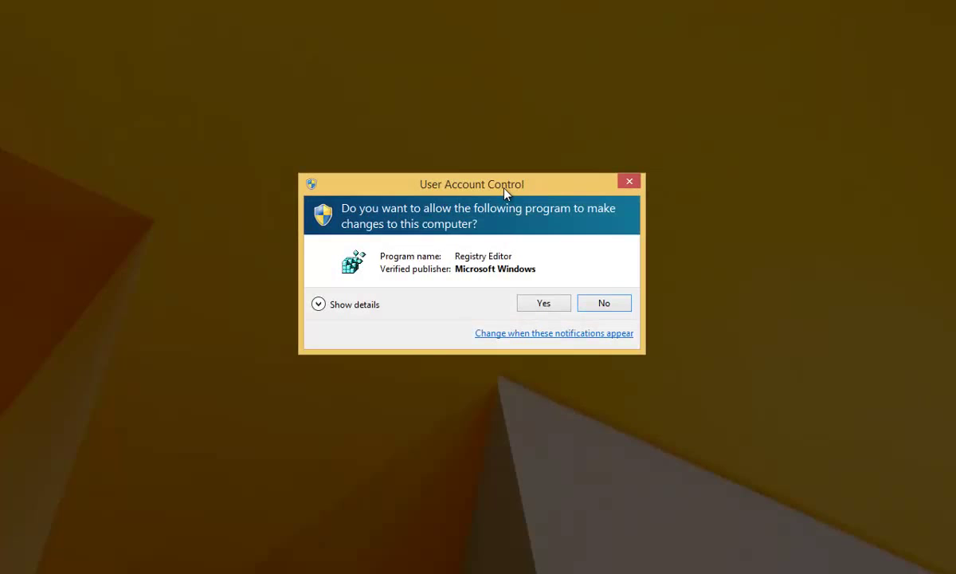
pyautogui.click(538, 305)
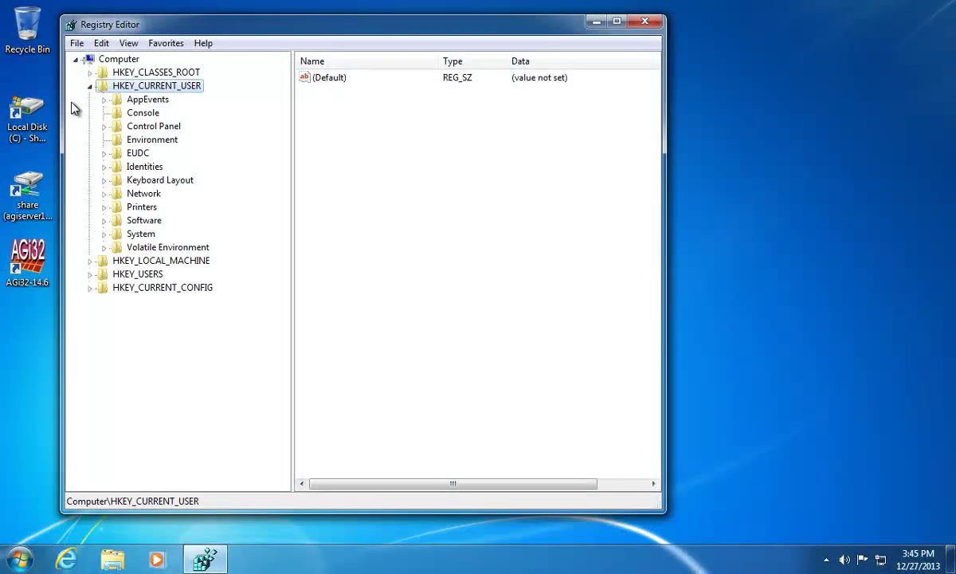
# Open the registry key HKEY_CURRENT_USER\Software\vb and vba program settings\AGI32-Values\Startup
pyautogui.click(89, 86)
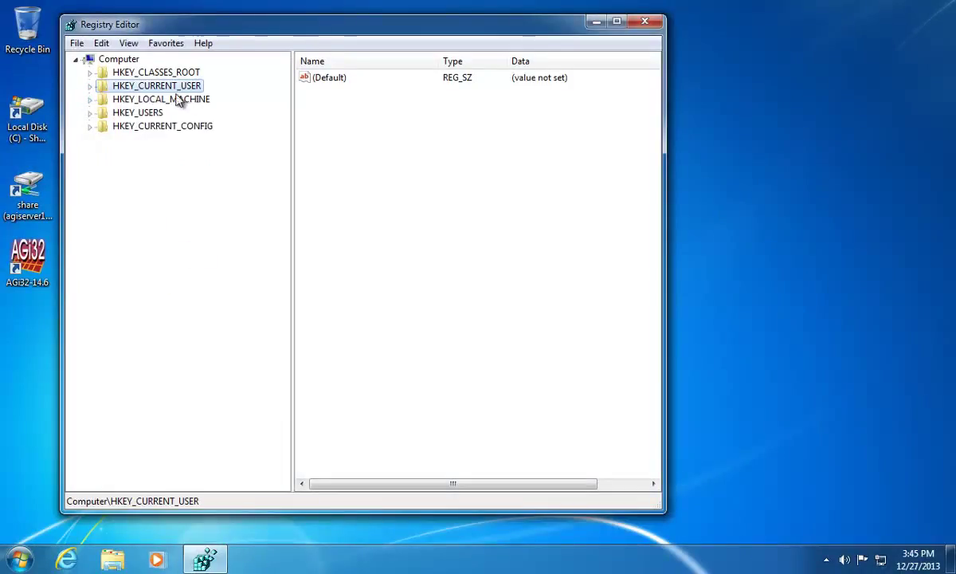
pyautogui.click(120, 59)
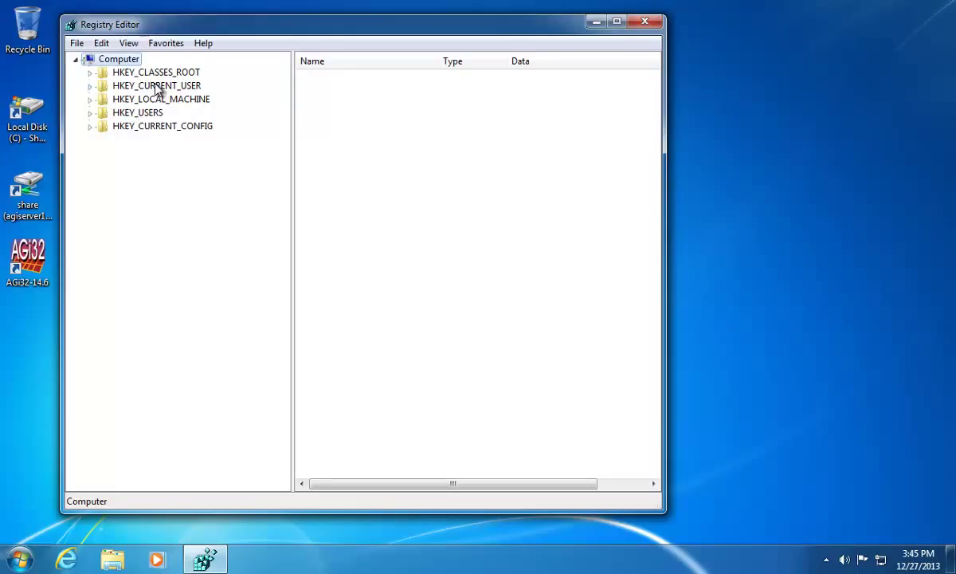
pyautogui.click(90, 86)
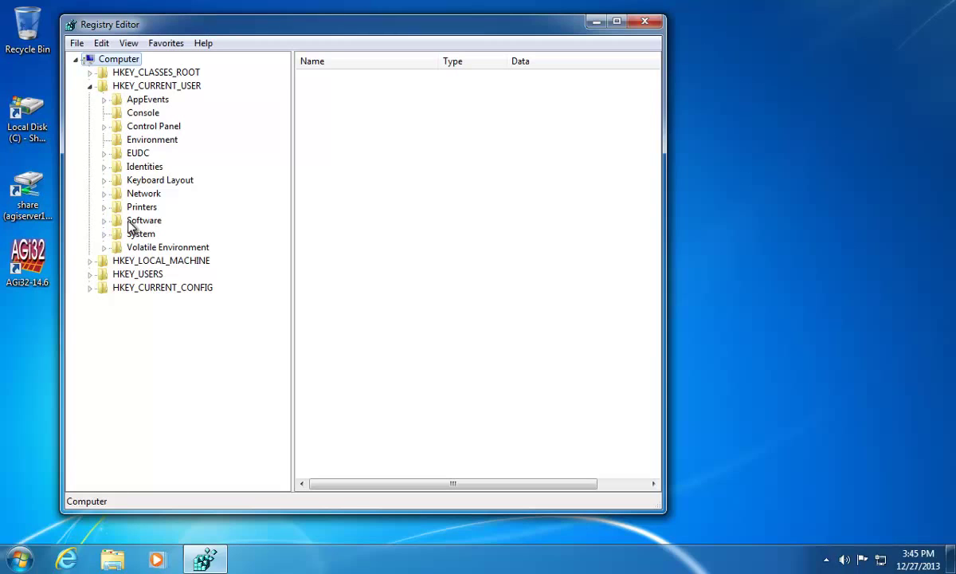
pyautogui.click(103, 221)
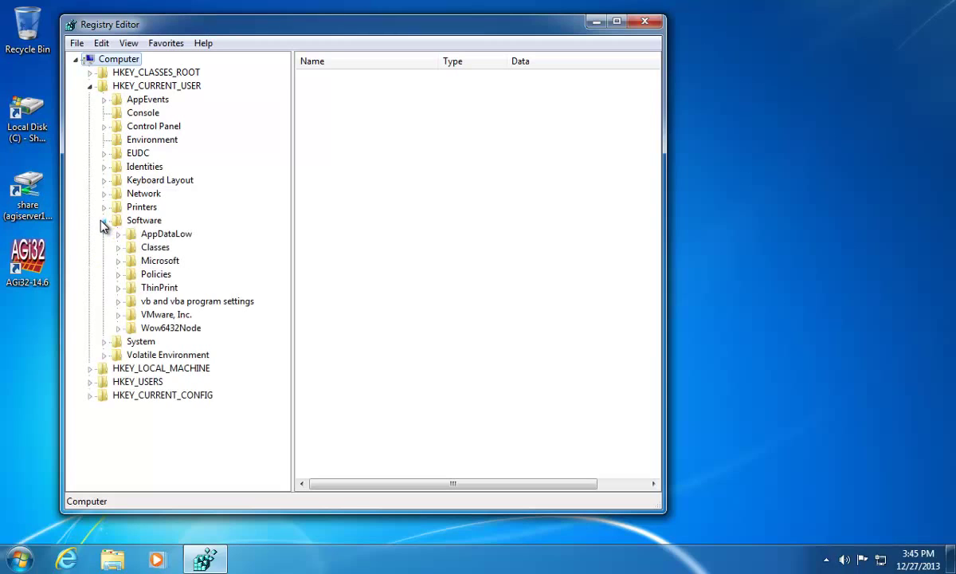
pyautogui.click(117, 302)
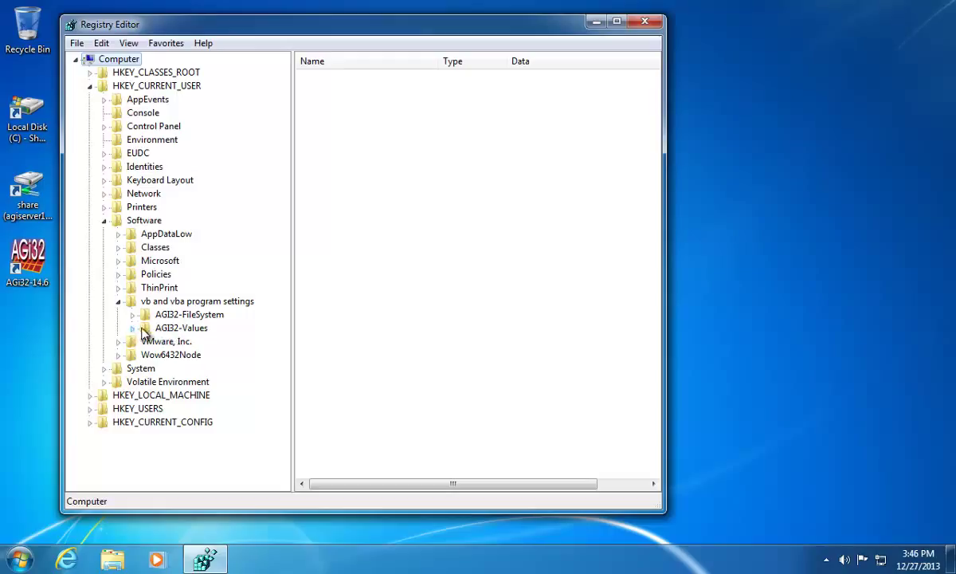
pyautogui.click(133, 330)
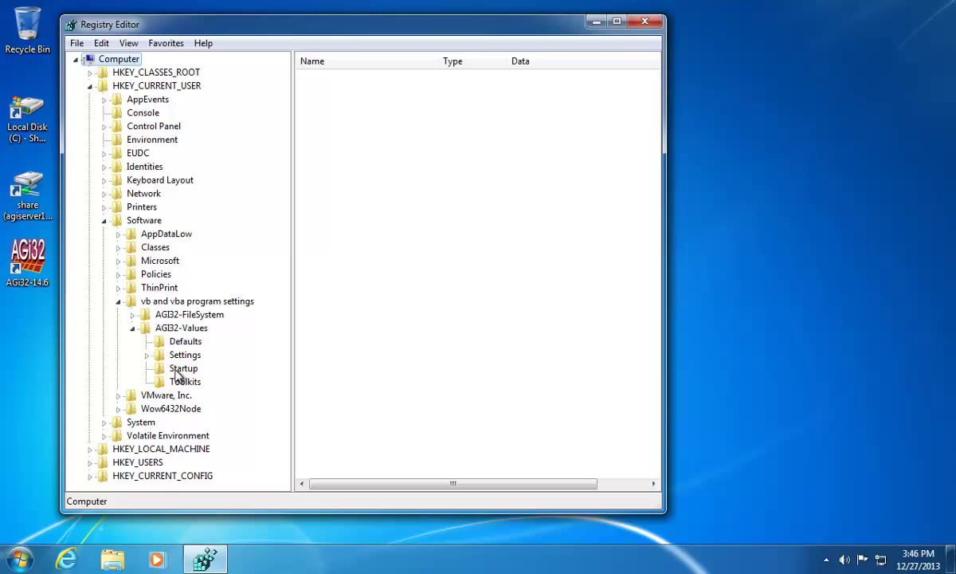
pyautogui.click(179, 370)
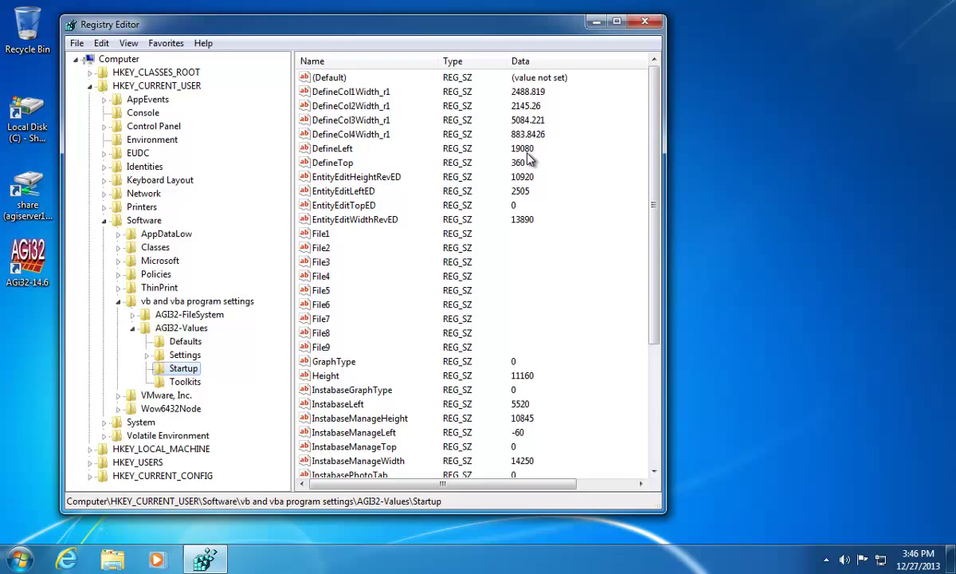
# Set the value data of the DefineLeft string in the Startup key to 0
pyautogui.scroll(-4, 647, 430)
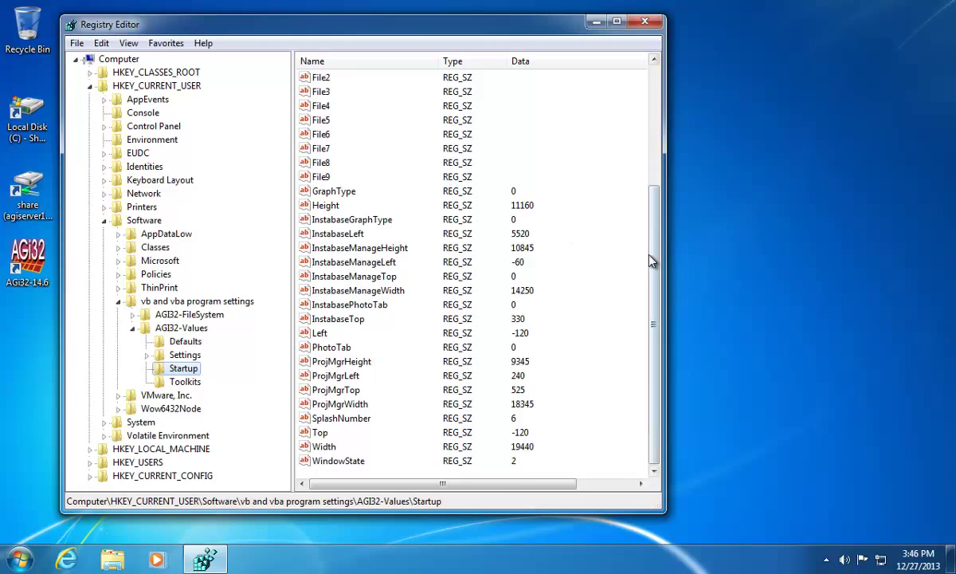
pyautogui.moveTo(650, 259); pyautogui.dragTo(651, 144)
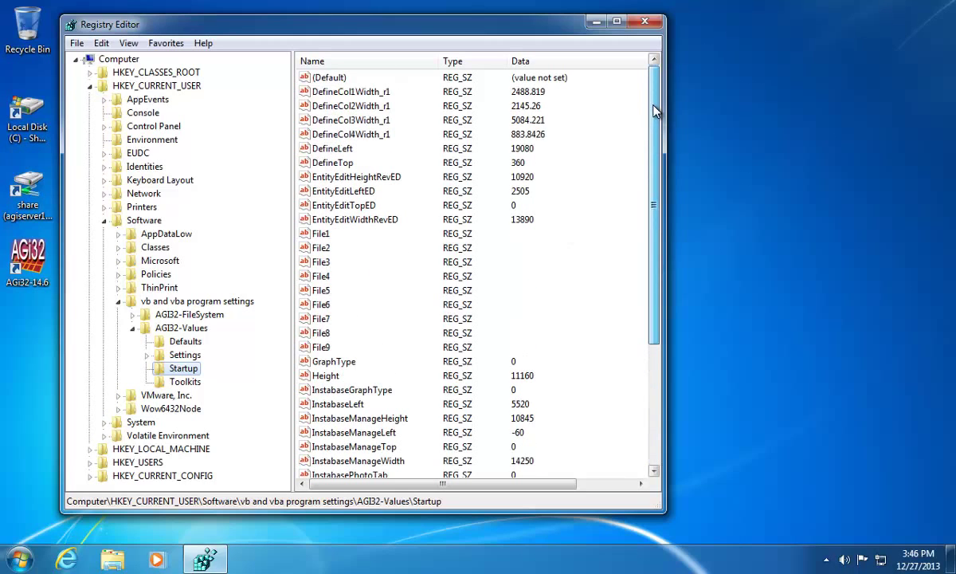
pyautogui.rightClick(331, 151)
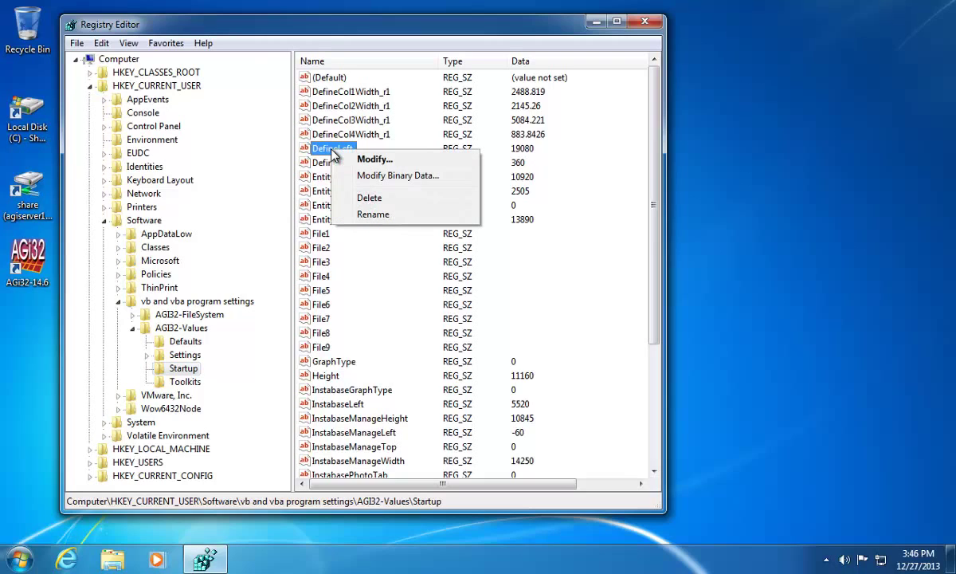
pyautogui.click(403, 163)
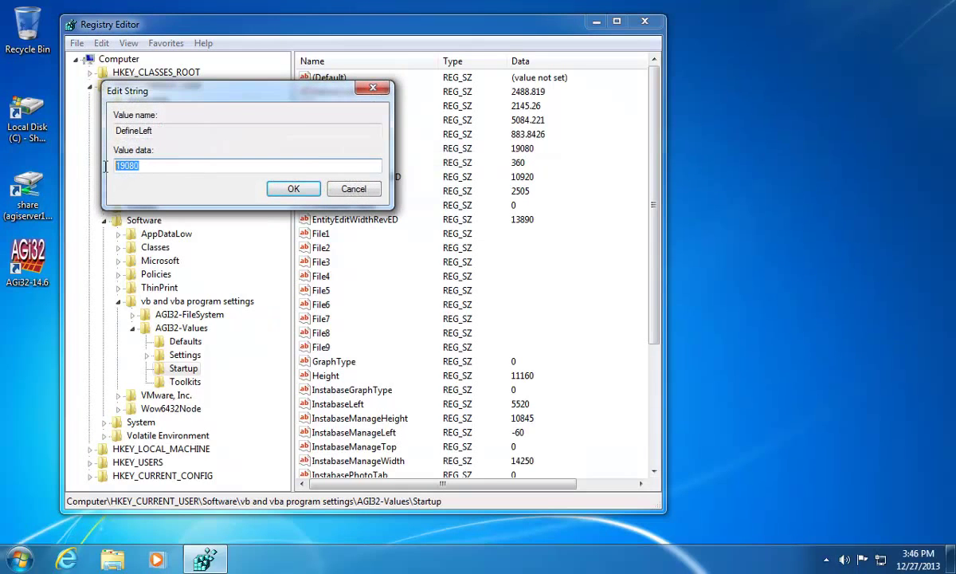
pyautogui.write('0')
pyautogui.click(287, 189)
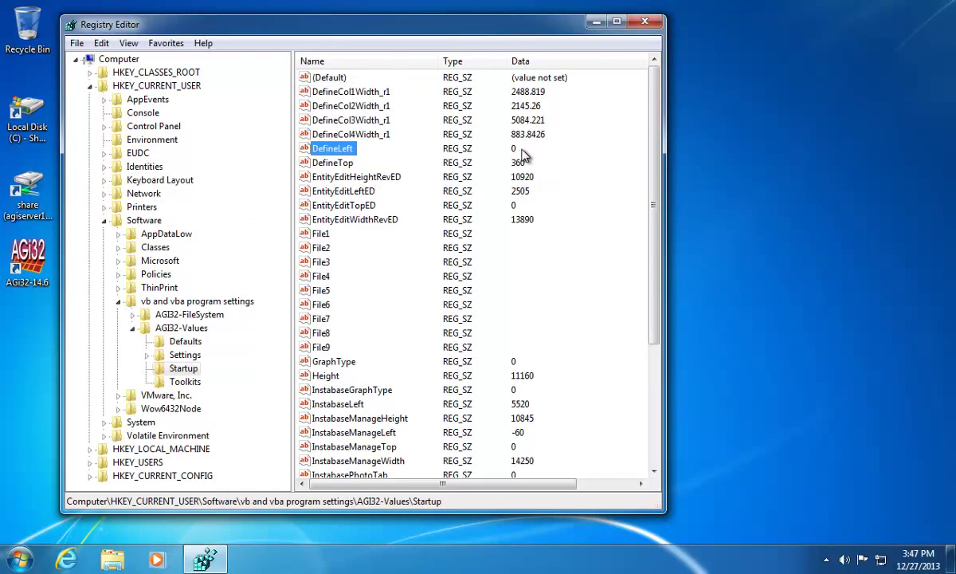
# Set the value data of the DefineTop string to 0 and close the Registry Editor
pyautogui.click(328, 163)
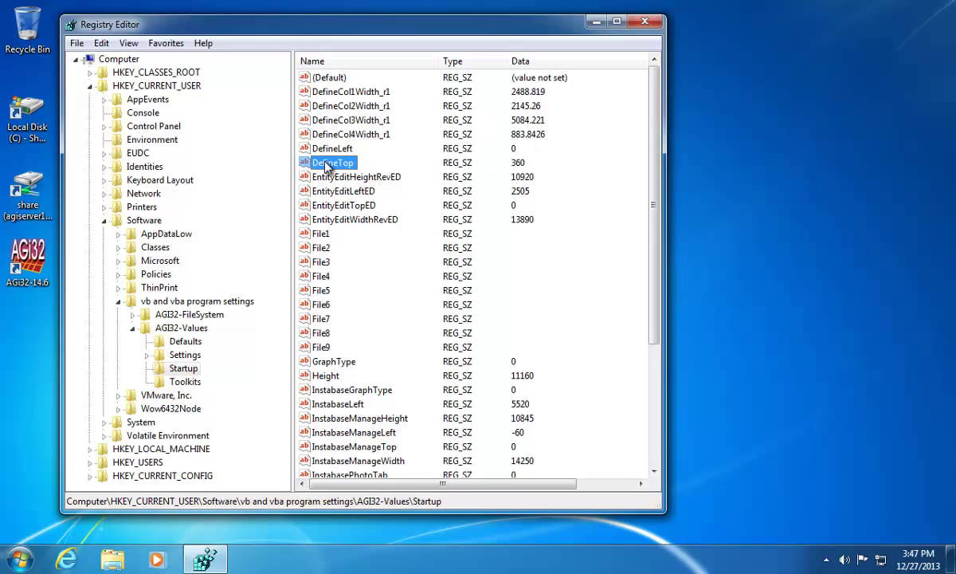
pyautogui.rightClick(343, 165)
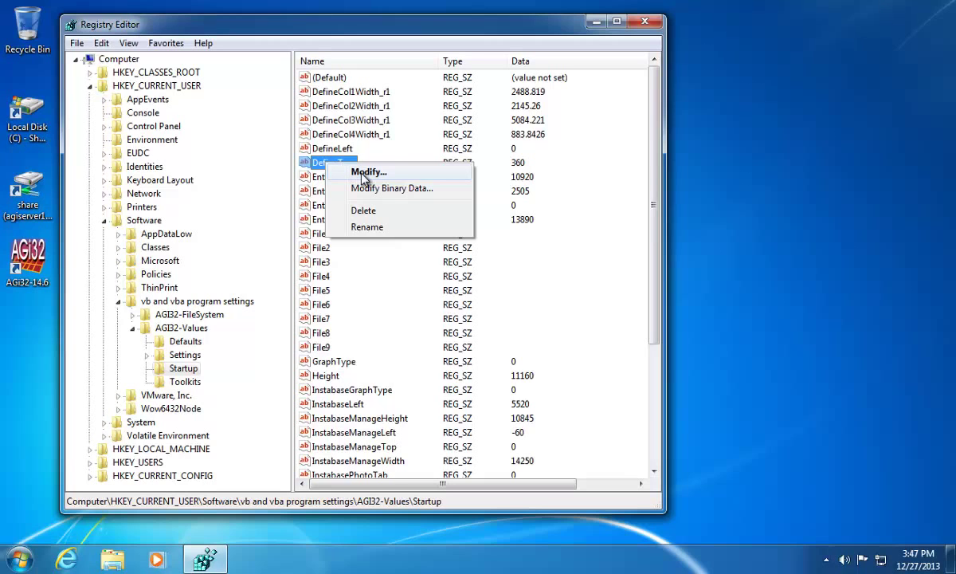
pyautogui.click(364, 174)
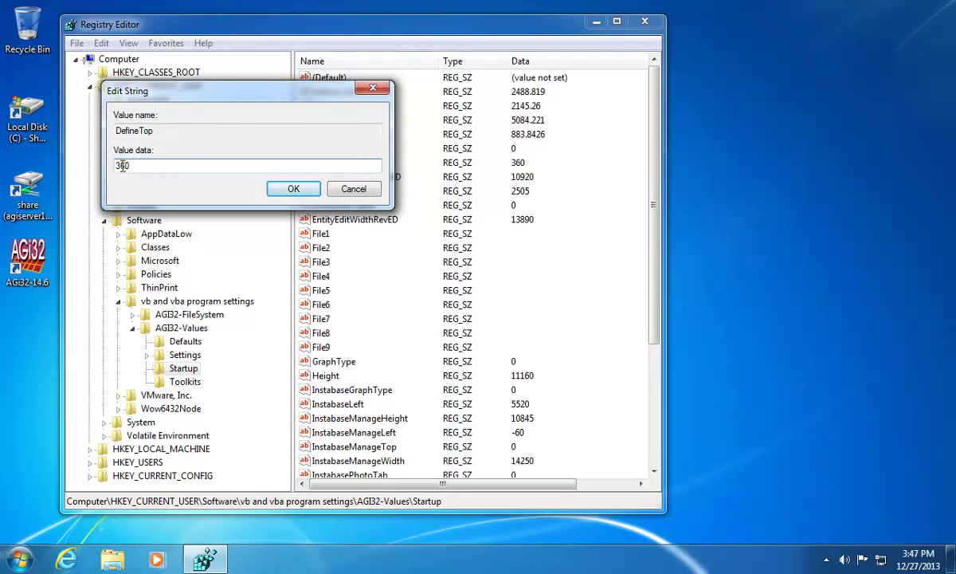
pyautogui.write('0')
pyautogui.click(291, 190)
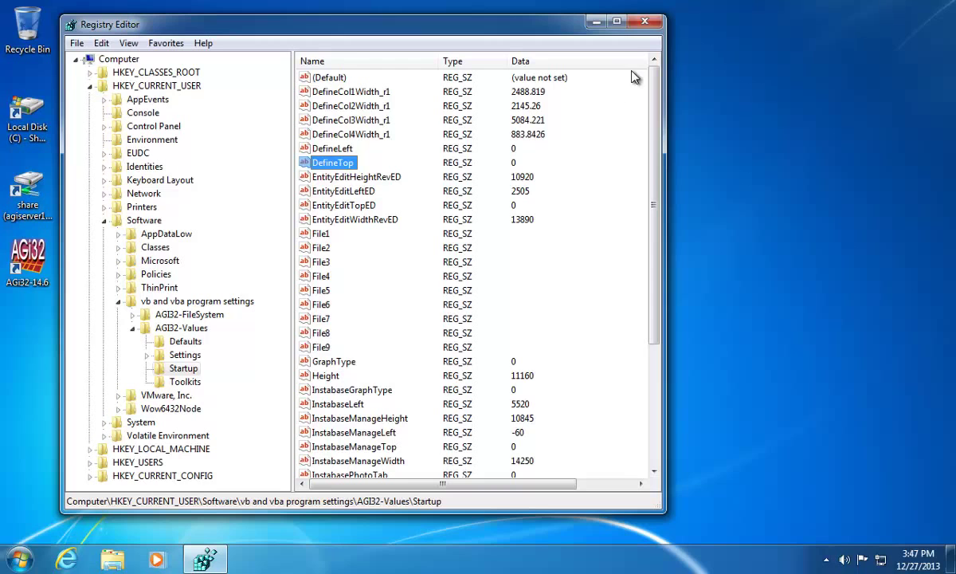
pyautogui.click(645, 23)
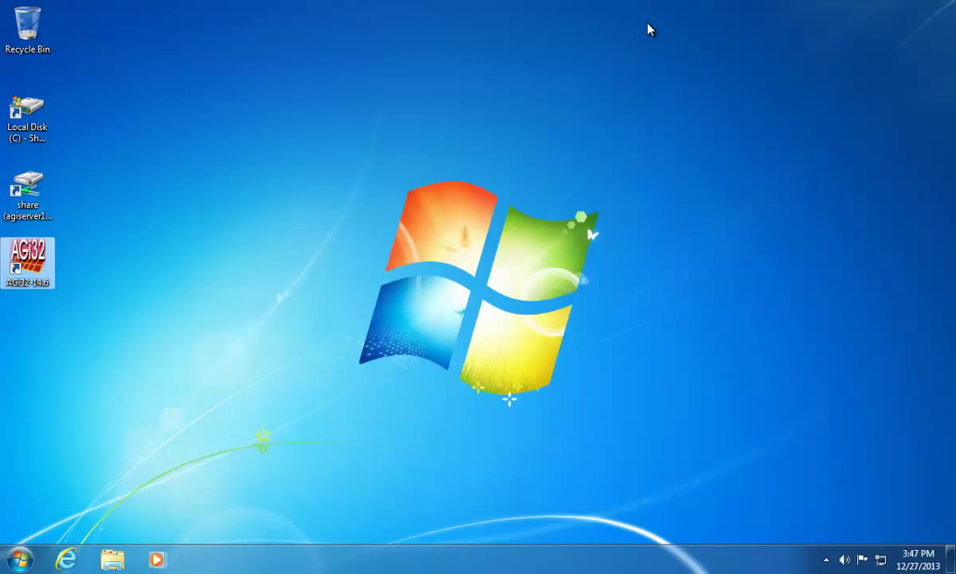
# Launch AGi32-14.6 and open the Define Luminaire dialog to check where it appears
pyautogui.doubleClick(28, 275)
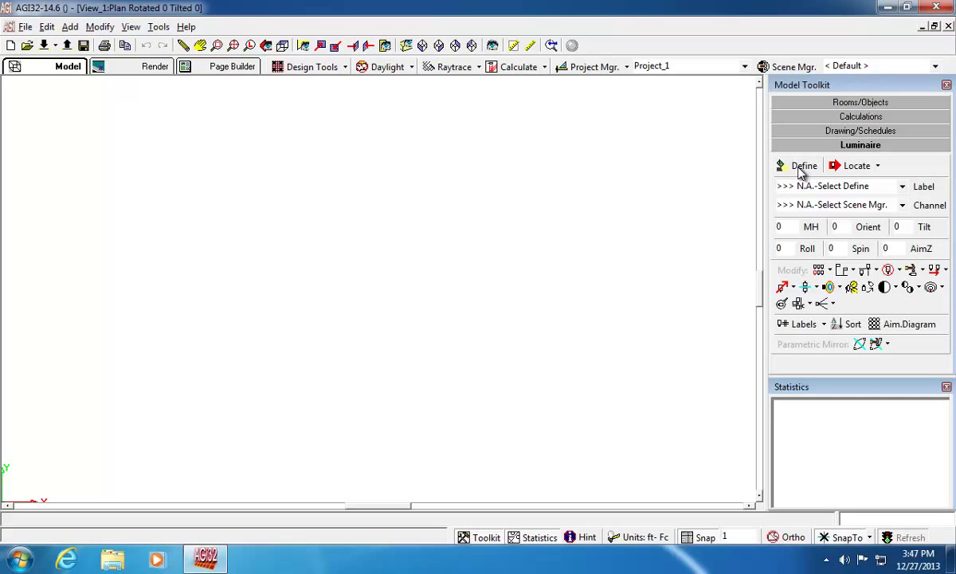
pyautogui.click(801, 169)
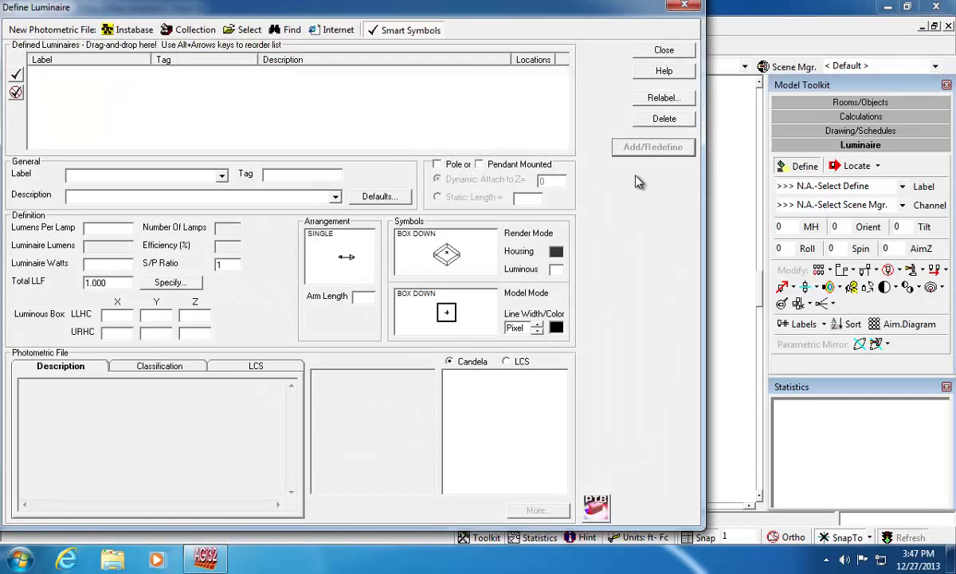
pyautogui.click(6, 12)
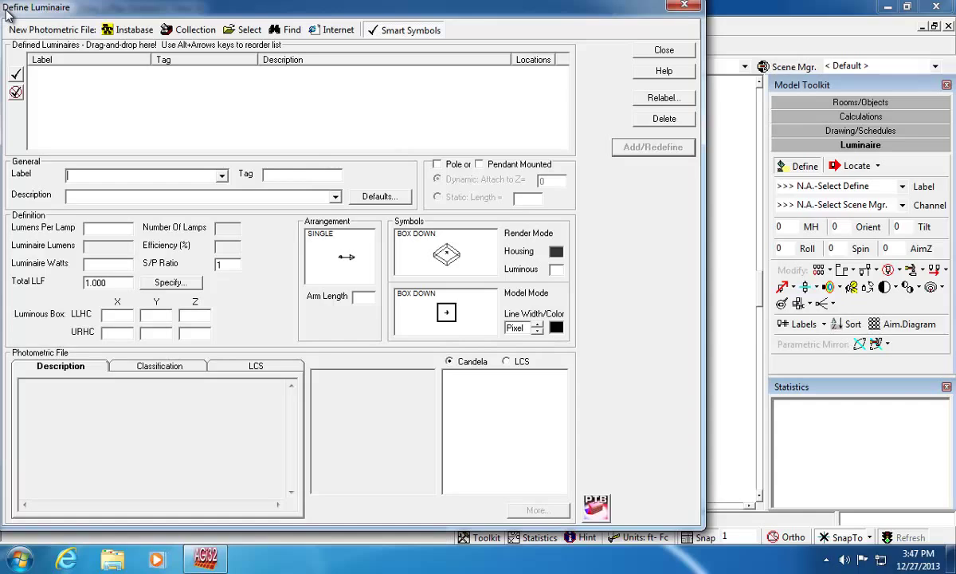